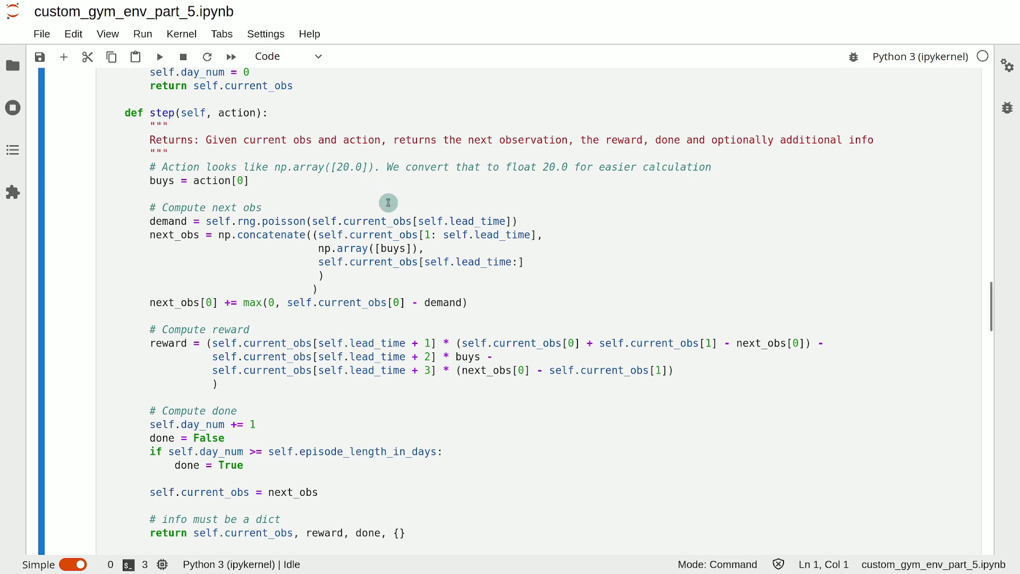
scroll(388, 203, down, 4)
scroll(389, 208, down, 4)
scroll(390, 215, down, 4)
scroll(396, 232, down, 4)
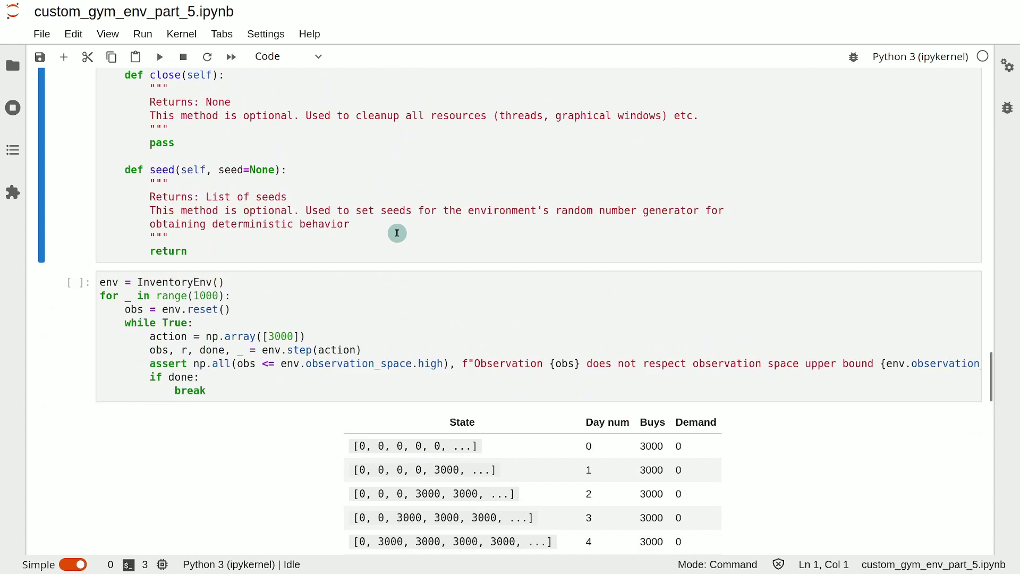
scroll(396, 232, down, 2)
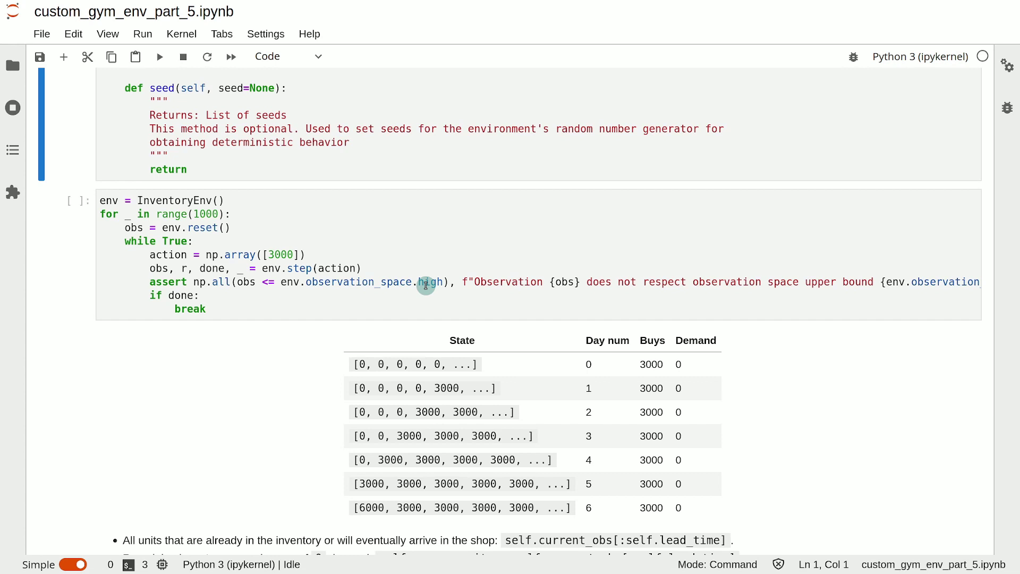
scroll(275, 232, up, 1)
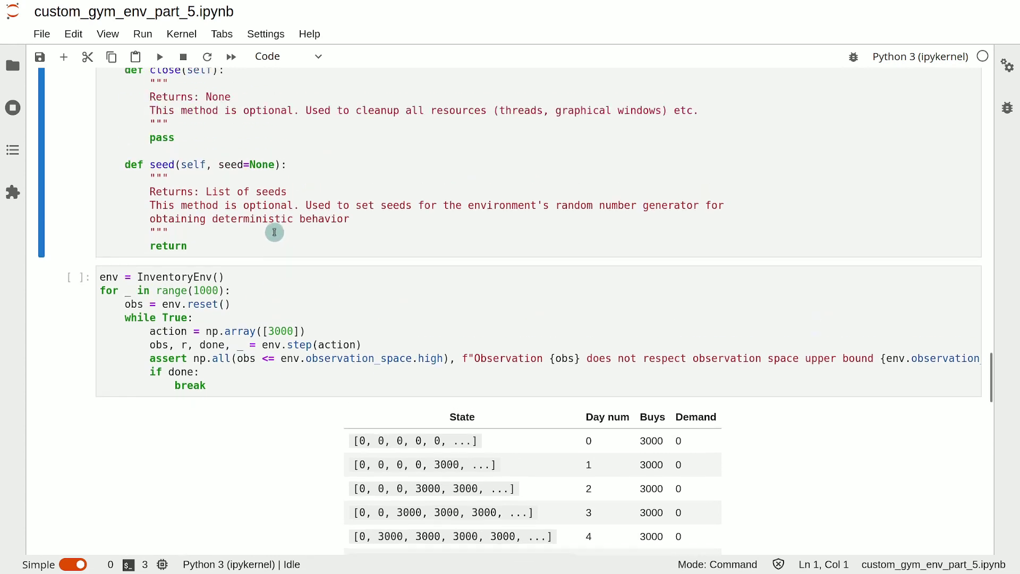
- Rerun the InventoryEnv class cell and then the observation-bounds test loop cell
click(259, 246)
key(shift+Return)
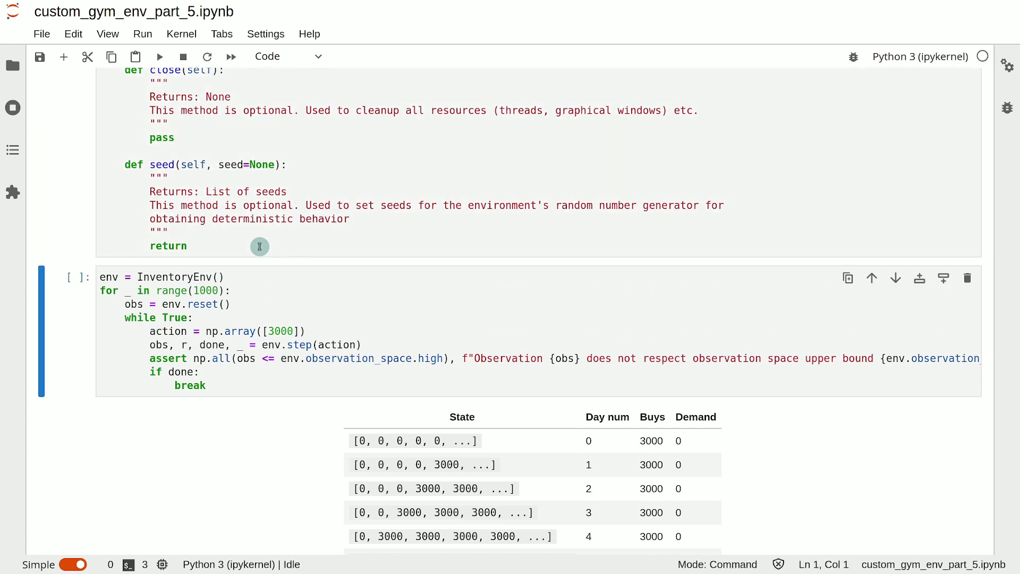
click(248, 391)
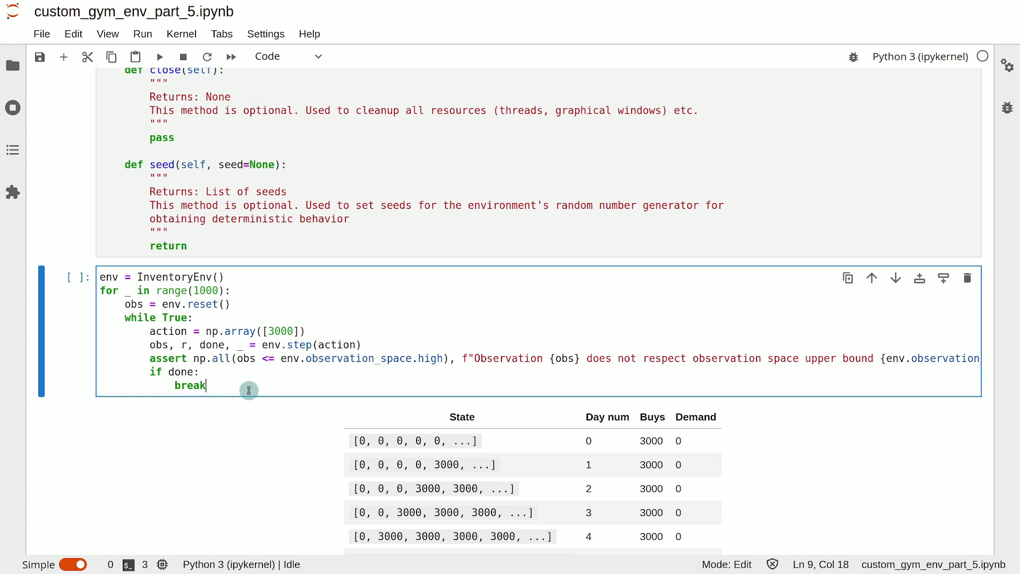
key(shift+Return)
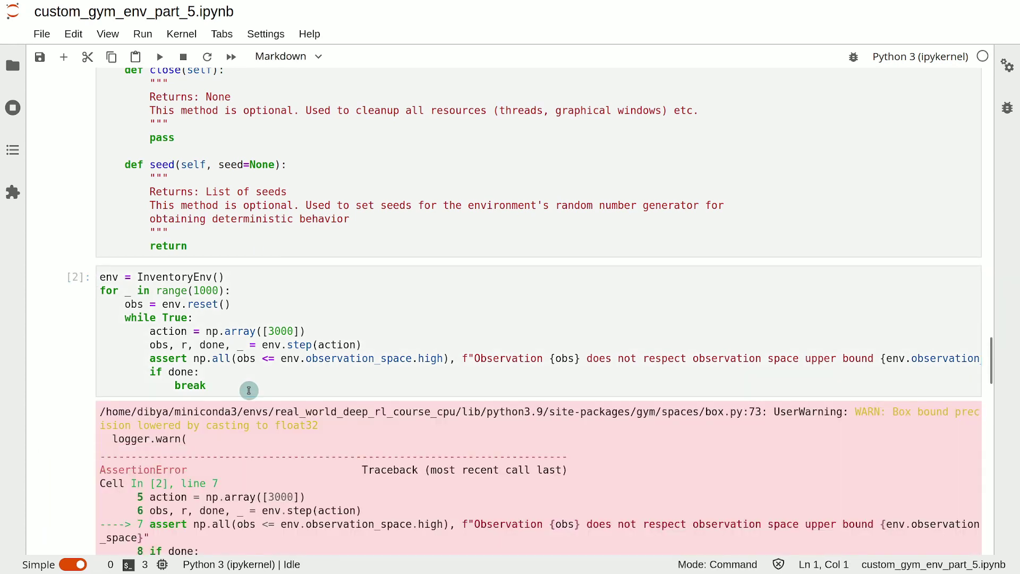
scroll(376, 324, down, 2)
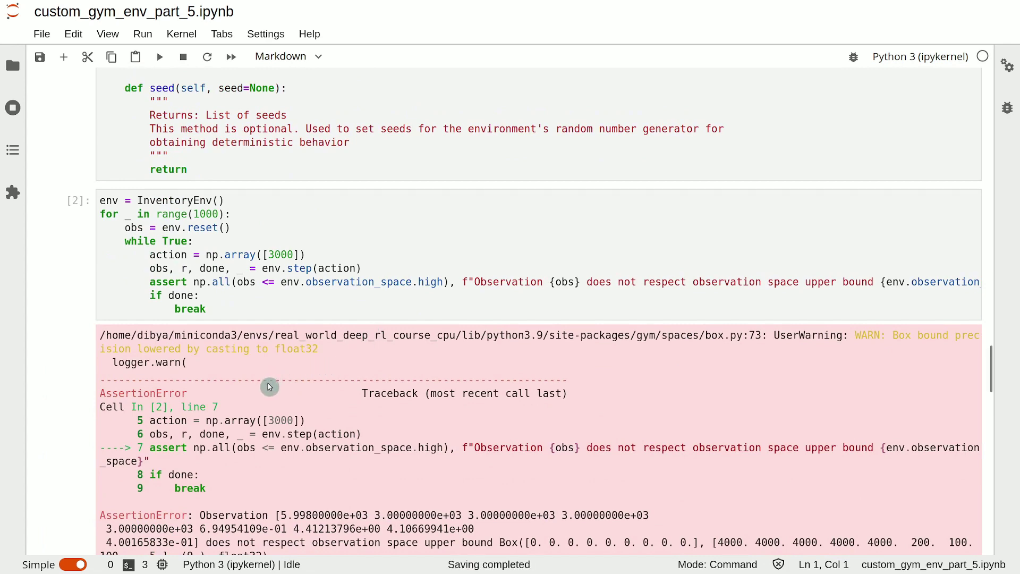
scroll(268, 383, down, 2)
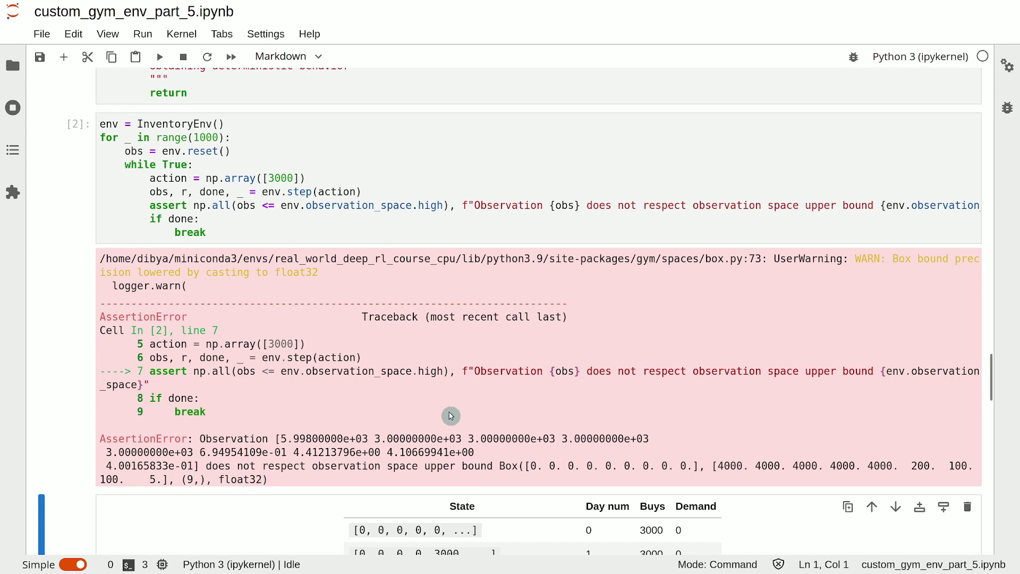
scroll(459, 421, down, 3)
scroll(458, 421, down, 3)
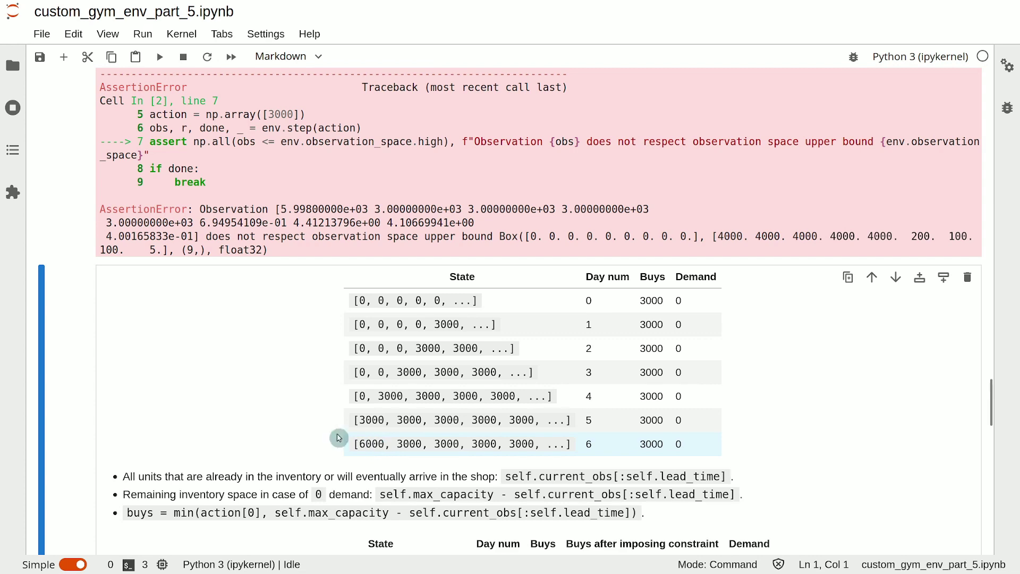
scroll(283, 396, down, 1)
scroll(283, 397, down, 1)
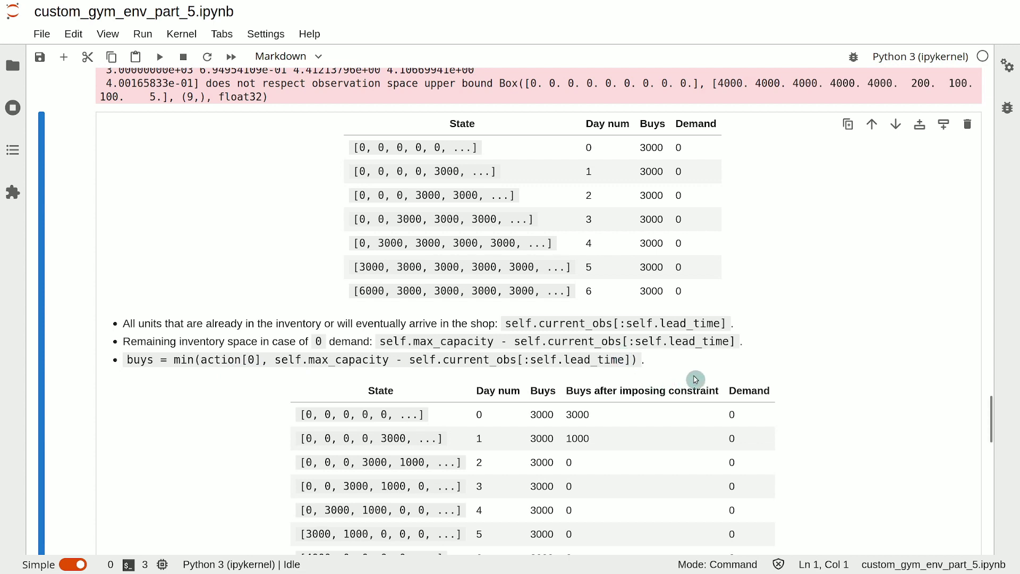
scroll(695, 379, down, 1)
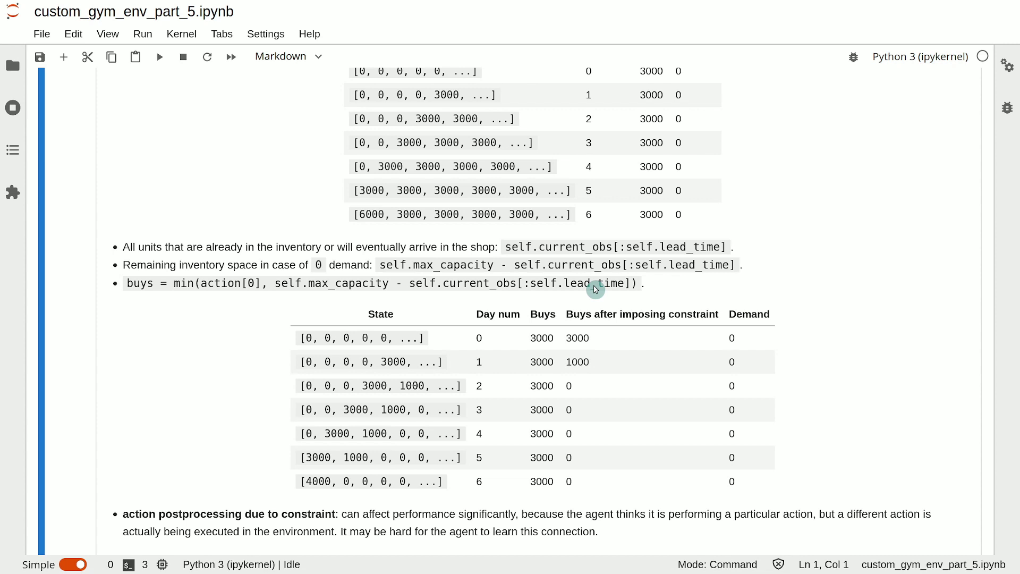
scroll(595, 289, down, 2)
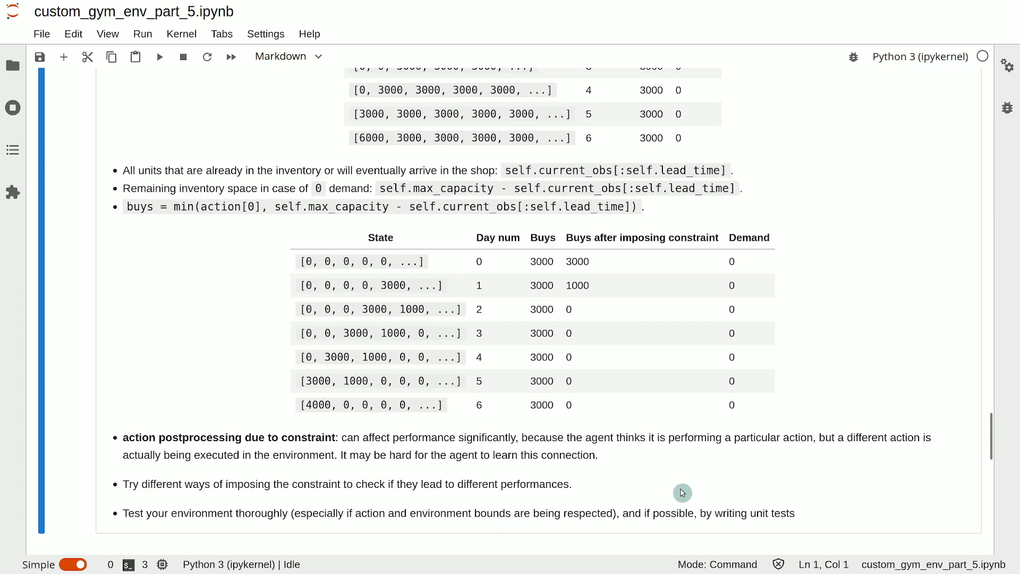
scroll(635, 419, up, 2)
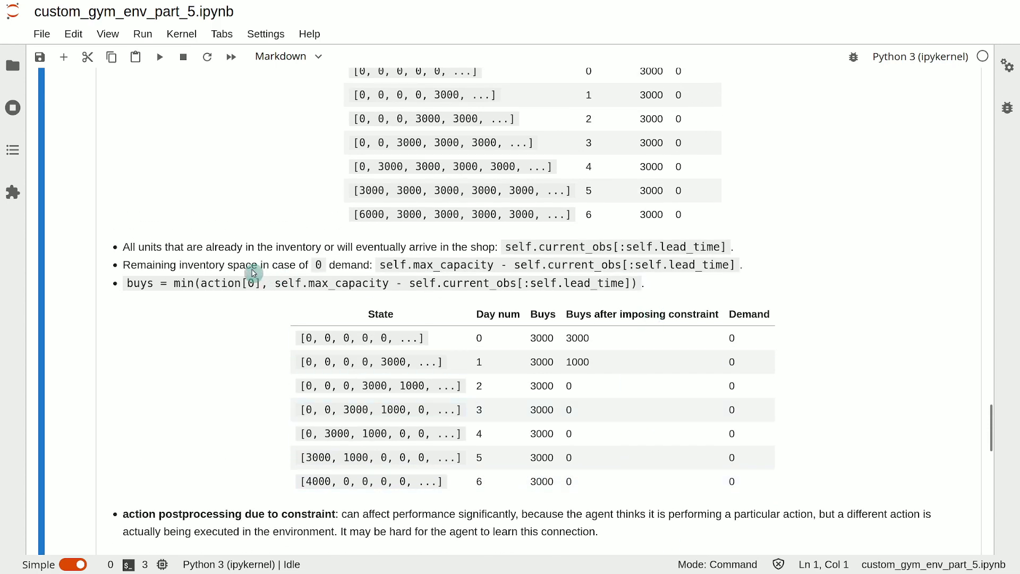
scroll(507, 353, up, 5)
scroll(507, 353, up, 5)
scroll(508, 353, up, 3)
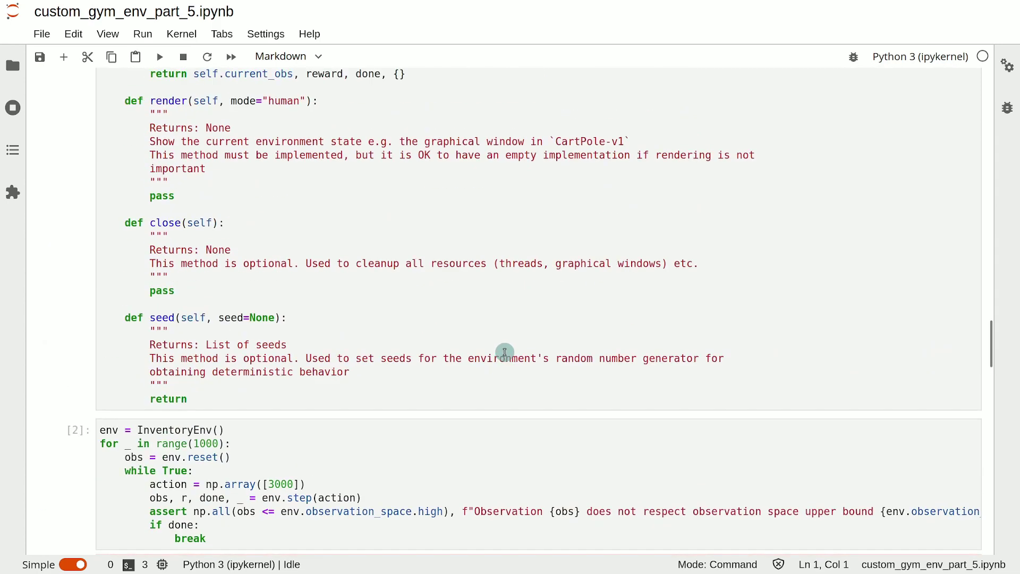
scroll(507, 353, up, 2)
scroll(507, 353, up, 4)
scroll(507, 354, up, 3)
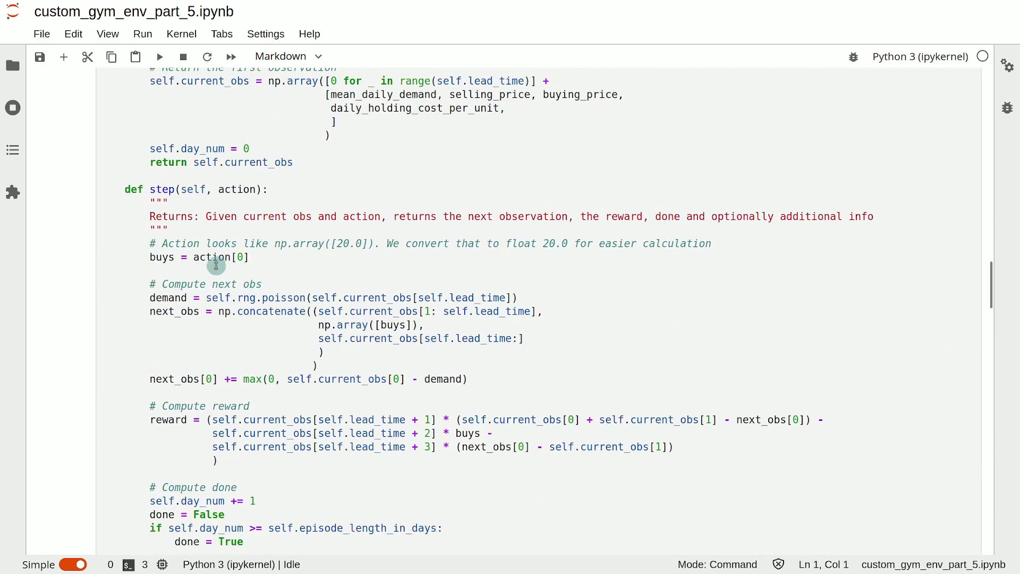
- Edit the step() buys line toward min(action[0], self.max_capacity - np.sum(...)), fixing the np typo
click(194, 256)
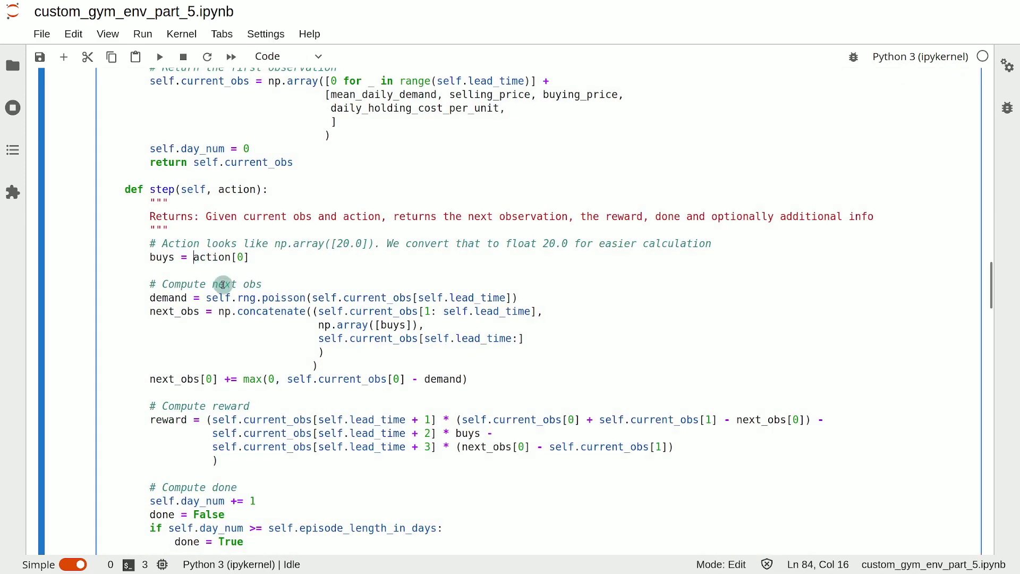
text(min()
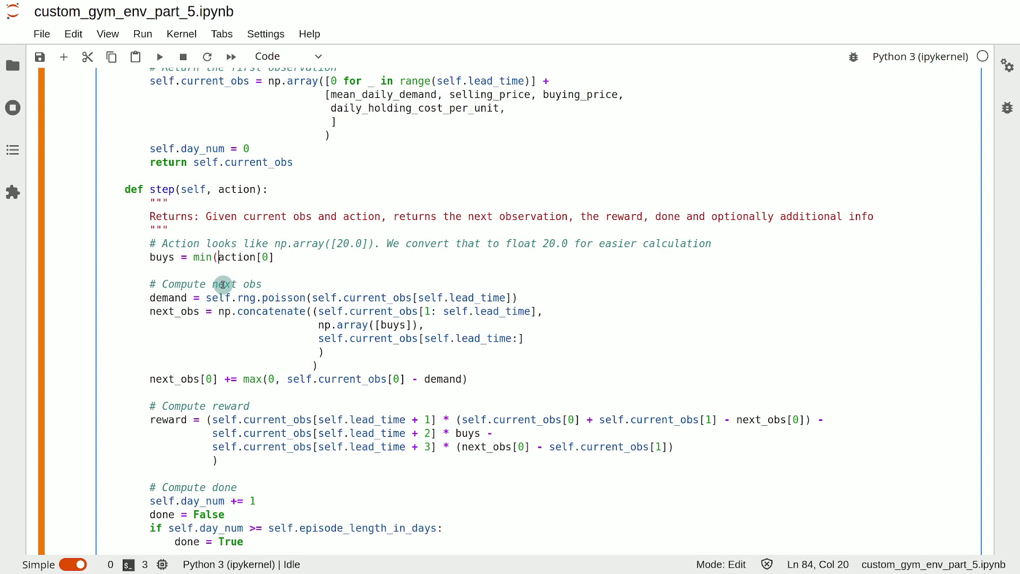
key(End)
text(, )
text(se)
text(lf.max_)
text(cap)
text(acity )
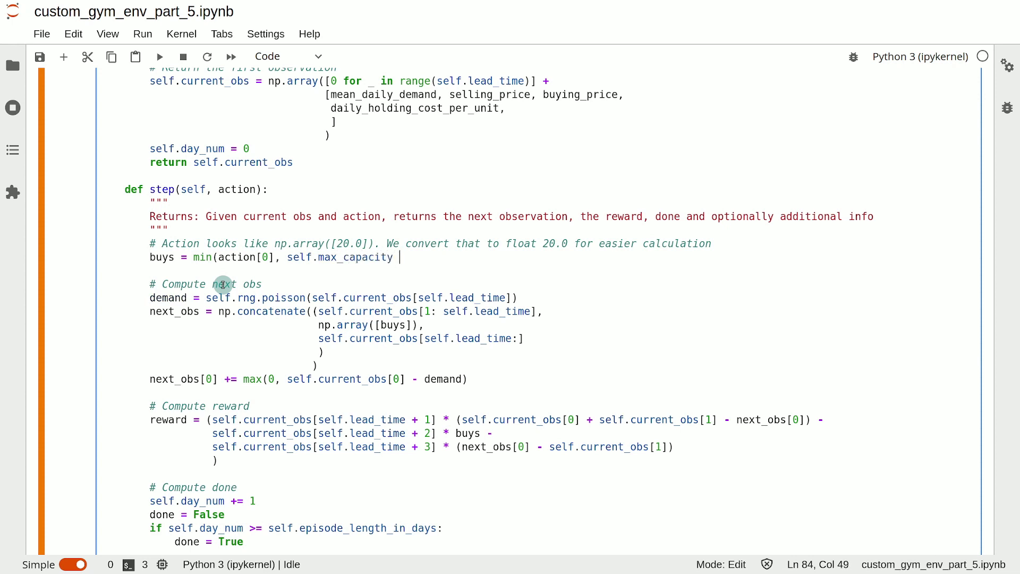
text(- no)
key(BackSpace)
text(p.)
text(sum()
text(self.current)
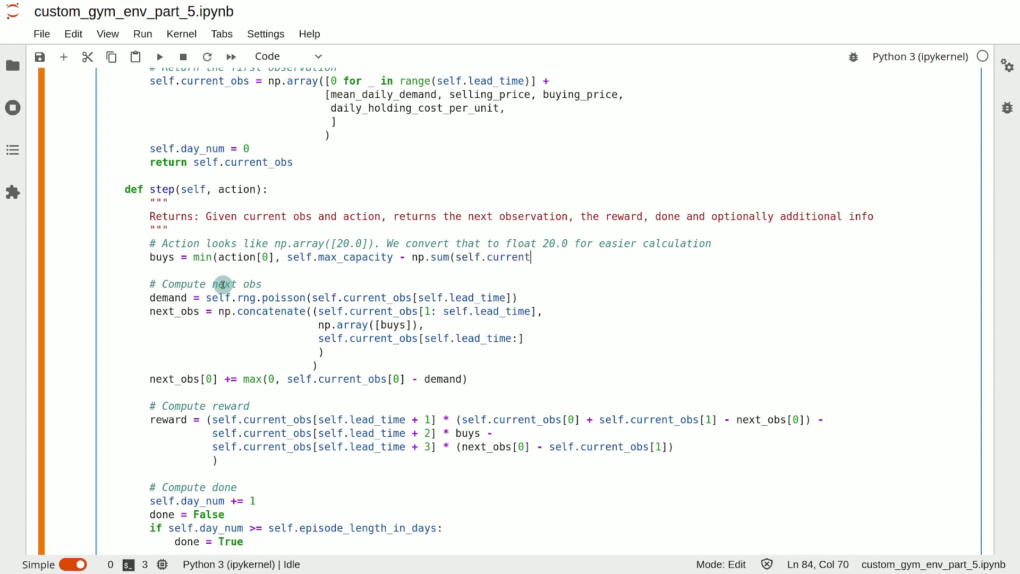
text(_obs)
text([)
text(:self.tim)
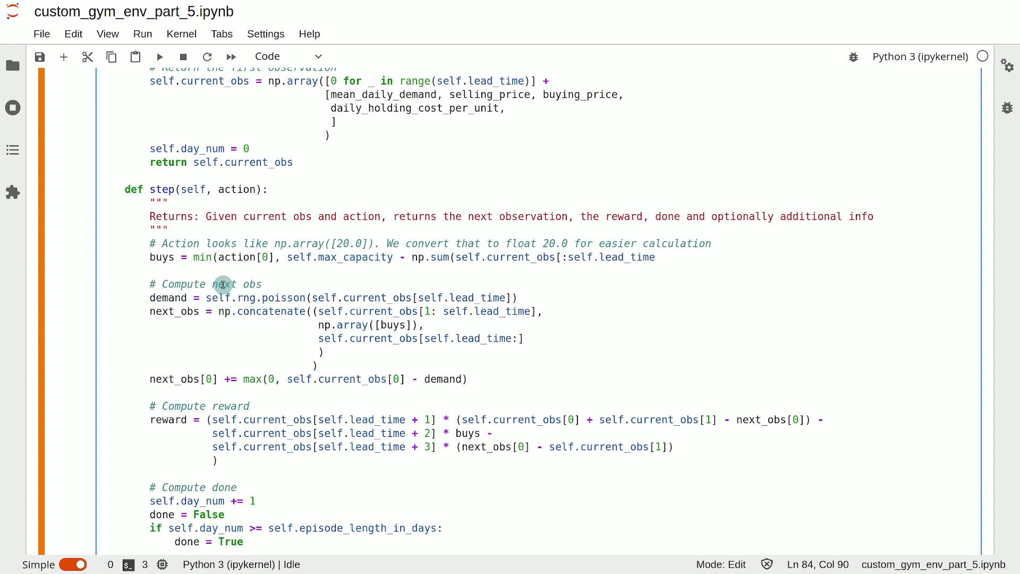
text(])))
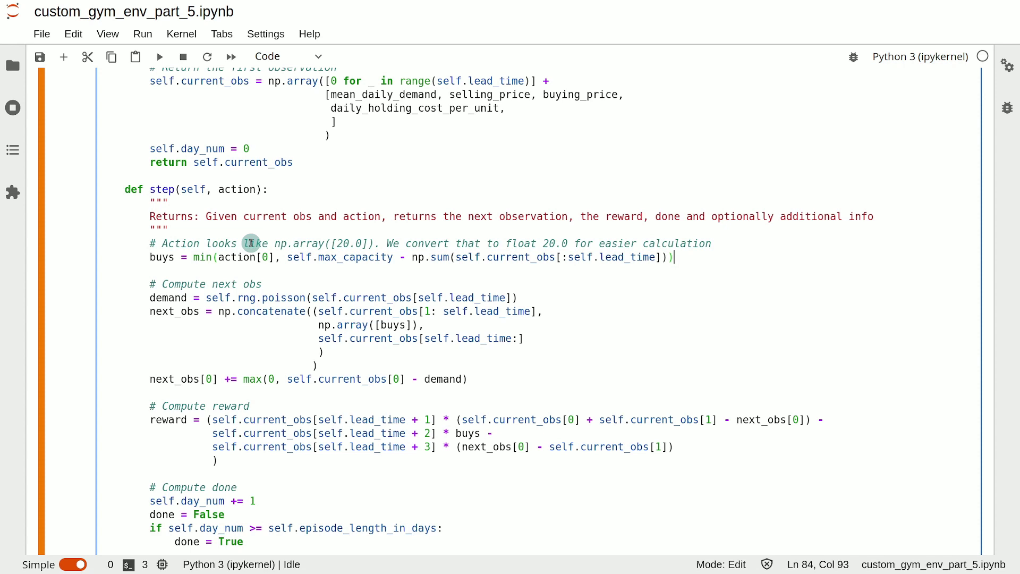
scroll(250, 242, down, 3)
scroll(251, 242, down, 3)
scroll(250, 242, down, 3)
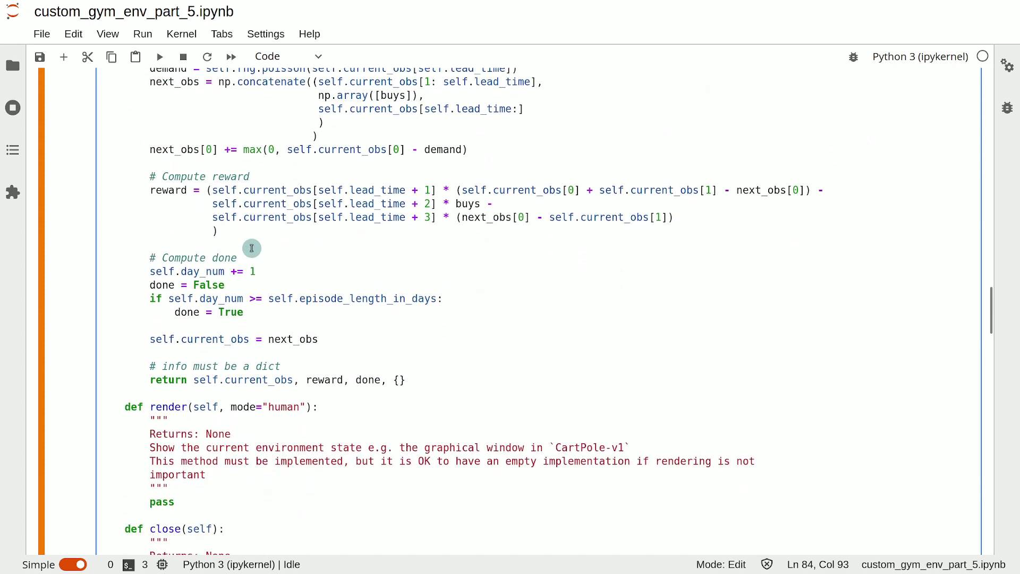
scroll(251, 248, down, 1)
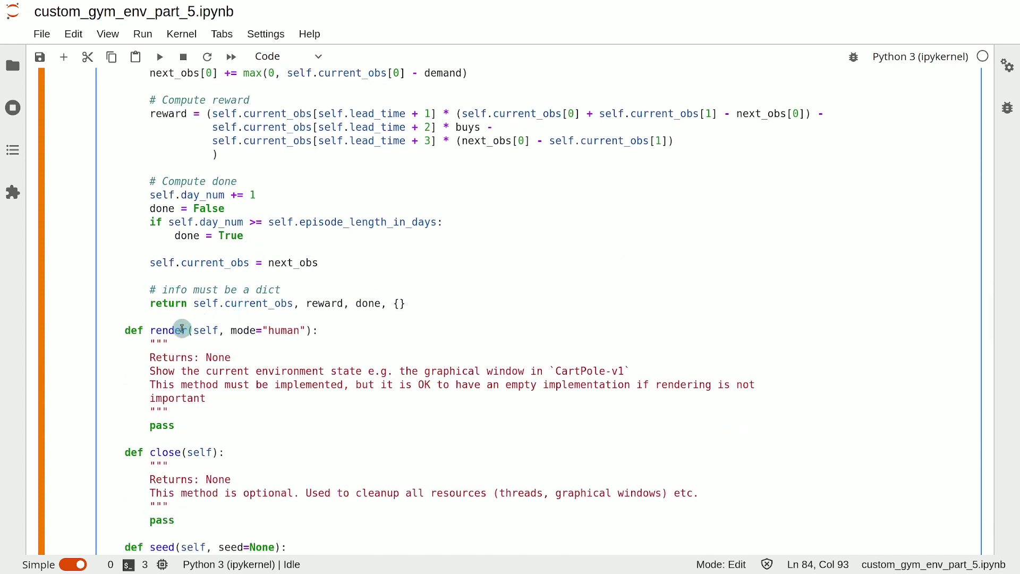
scroll(184, 329, down, 1)
drag(176, 349, 149, 352)
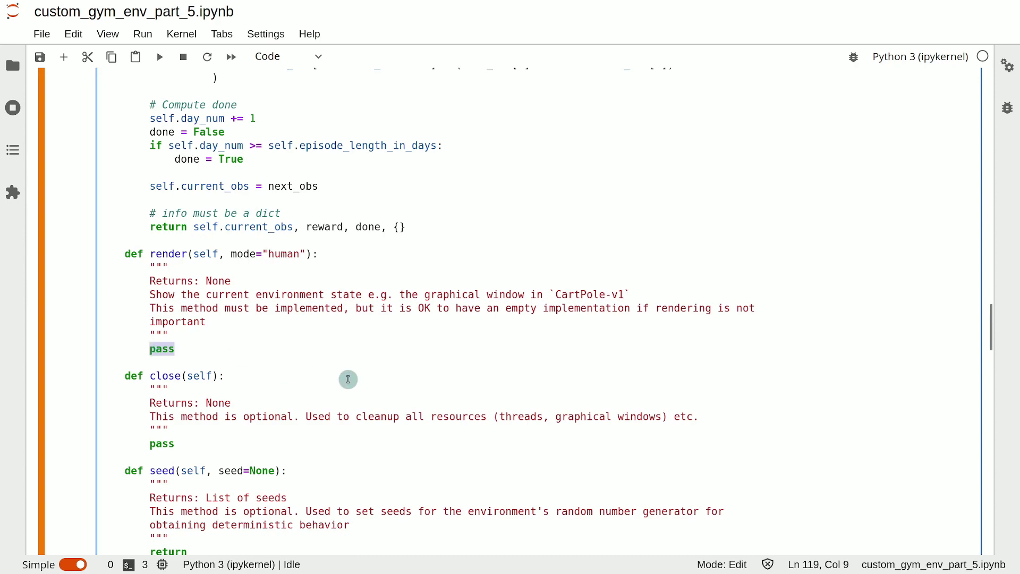
scroll(349, 383, down, 5)
scroll(348, 384, down, 5)
scroll(348, 384, down, 5)
scroll(349, 384, down, 5)
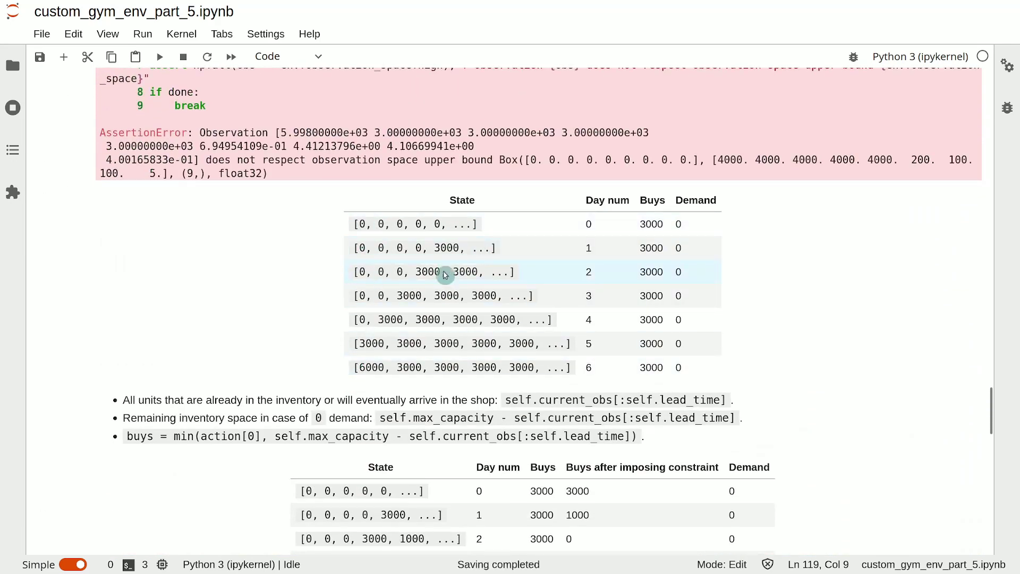
scroll(479, 271, up, 5)
scroll(472, 272, up, 5)
scroll(472, 272, up, 3)
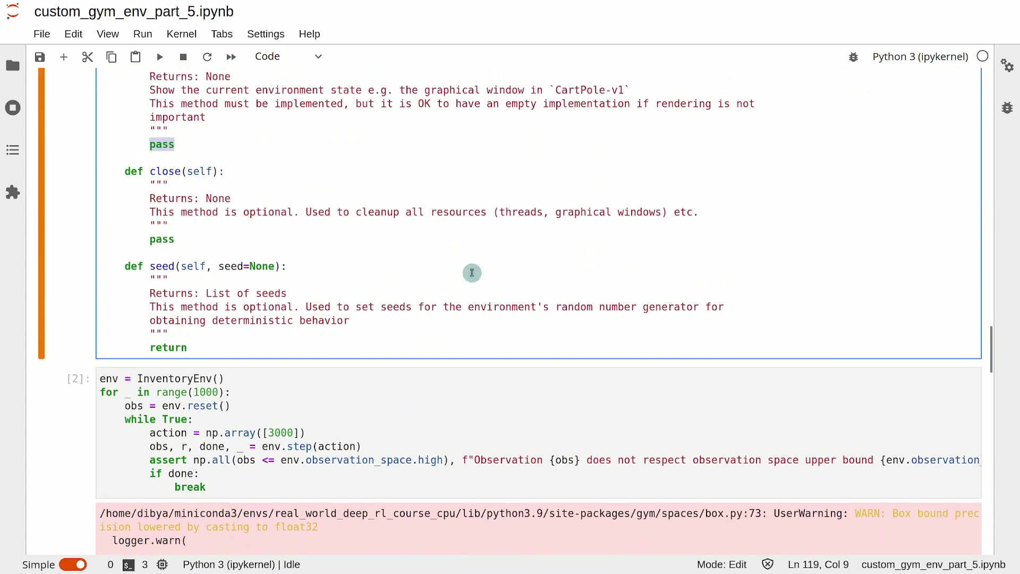
scroll(472, 273, up, 2)
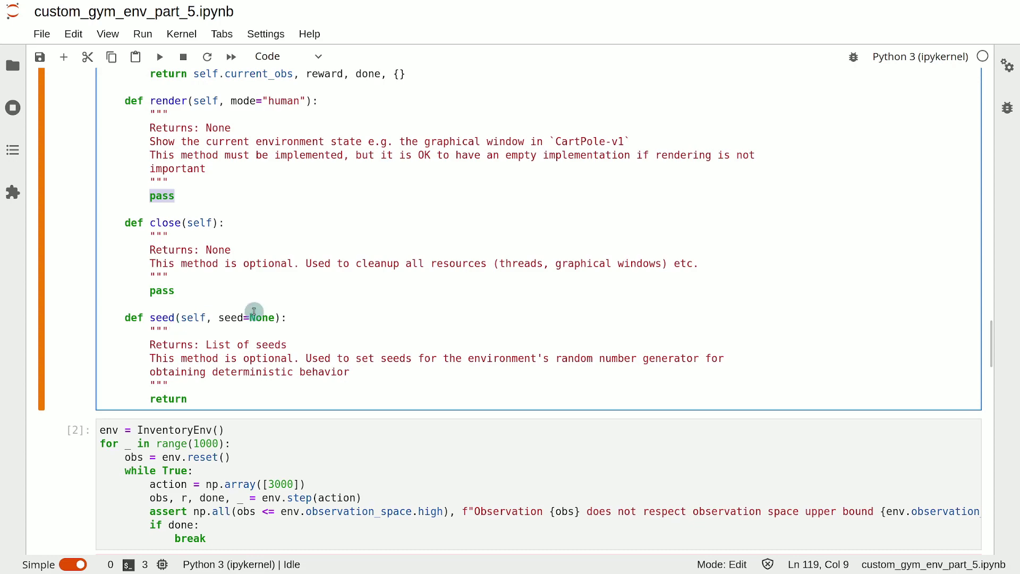
scroll(254, 311, down, 10)
scroll(256, 317, down, 10)
scroll(256, 317, down, 5)
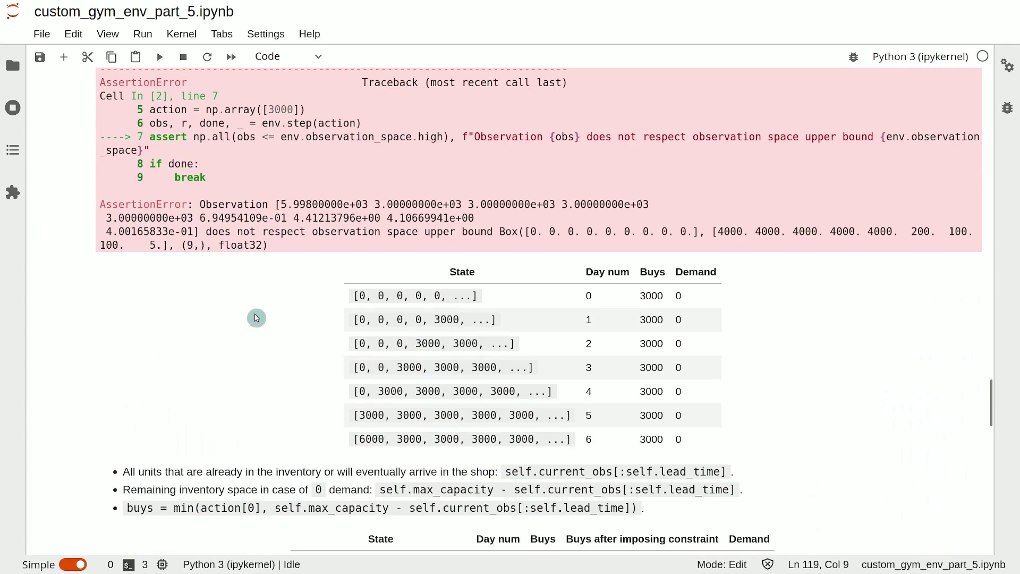
scroll(256, 317, down, 8)
scroll(255, 317, down, 5)
scroll(256, 318, down, 4)
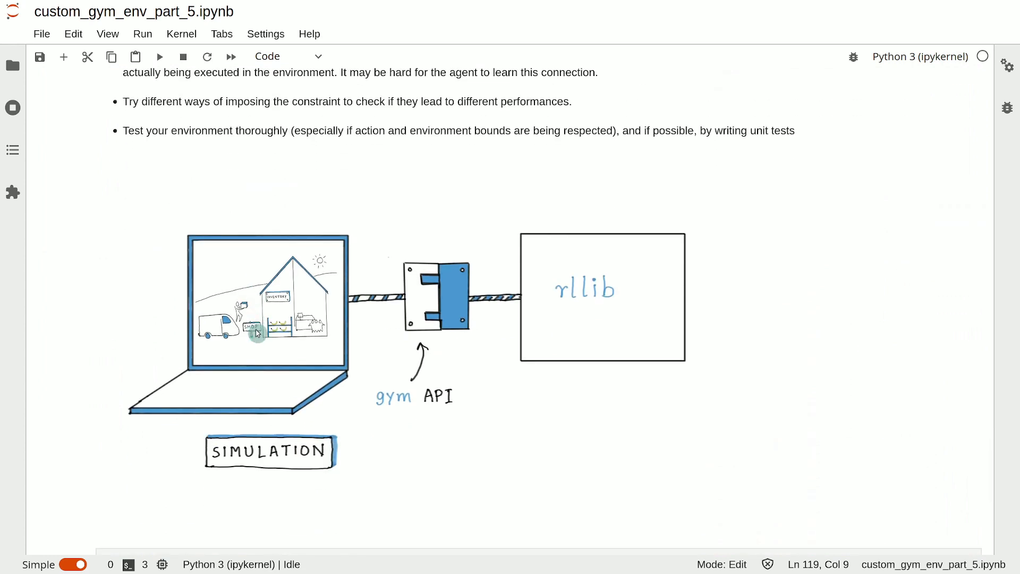